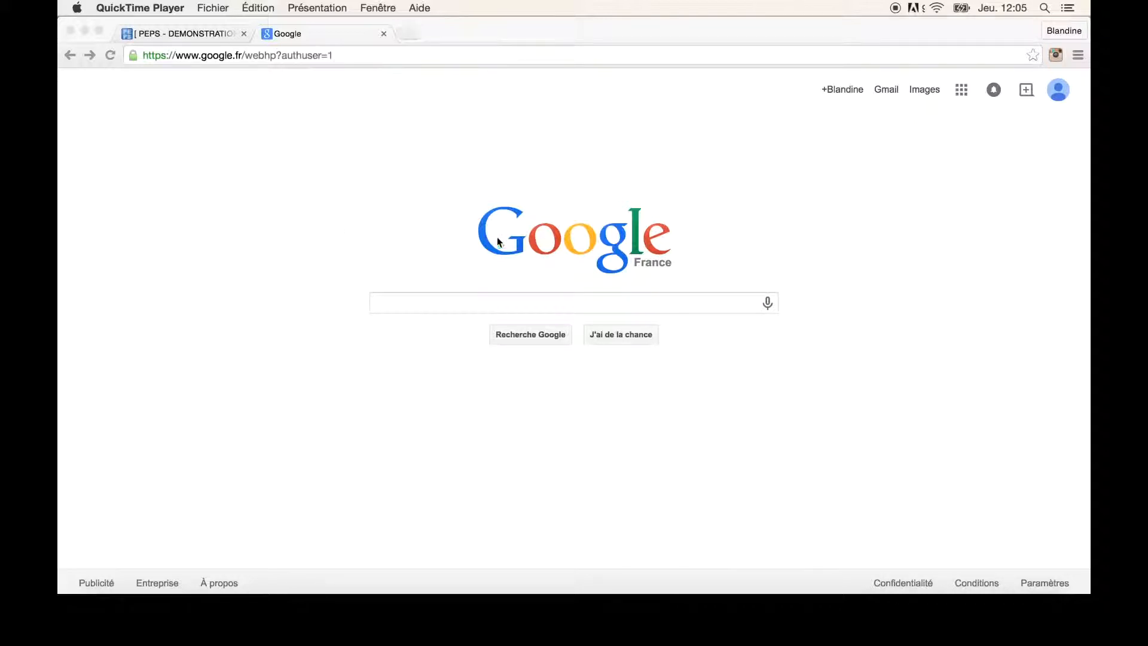
Search Google for "peps ra"
{"action": "left_click", "coordinate": [461, 306]}
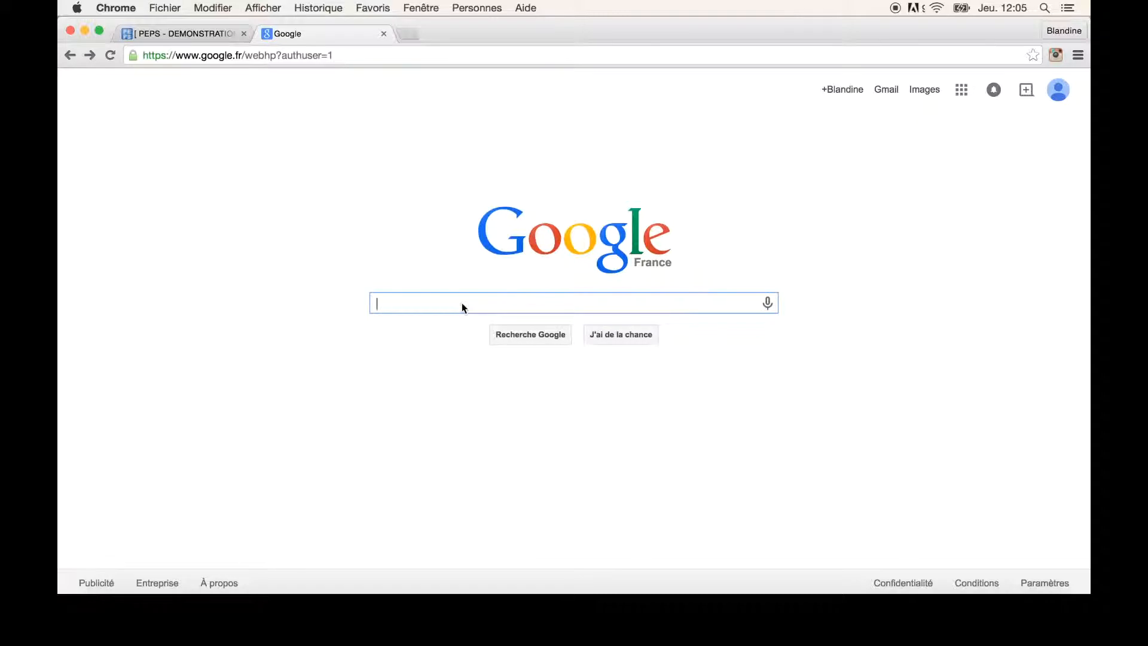
{"action": "type", "text": "pep"}
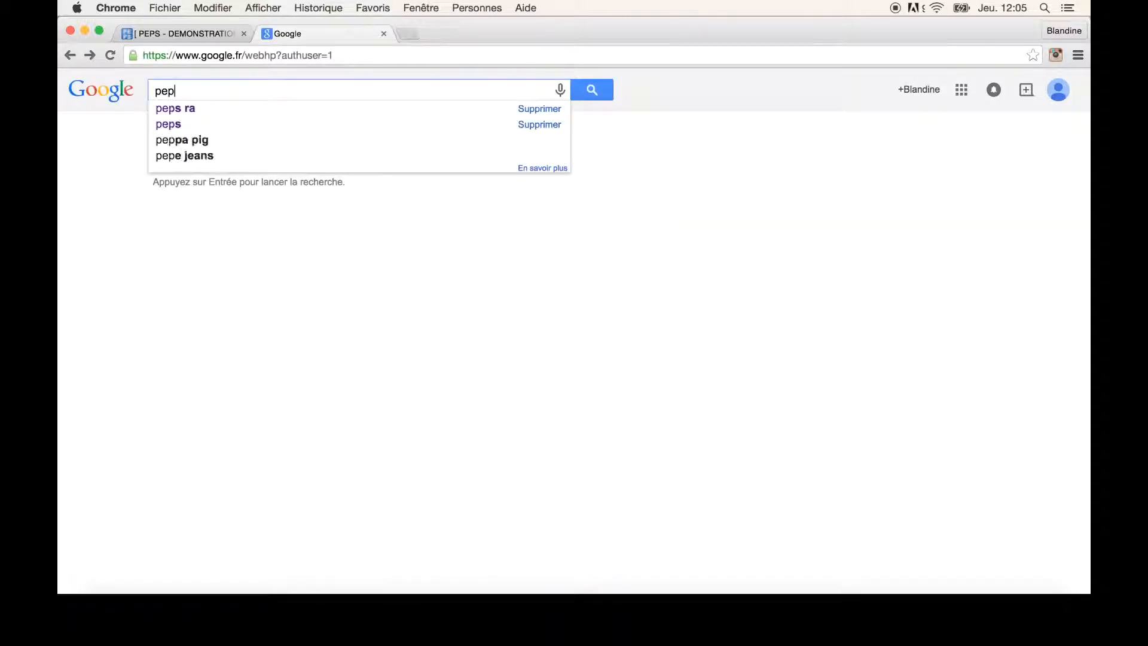
{"action": "type", "text": "s ra"}
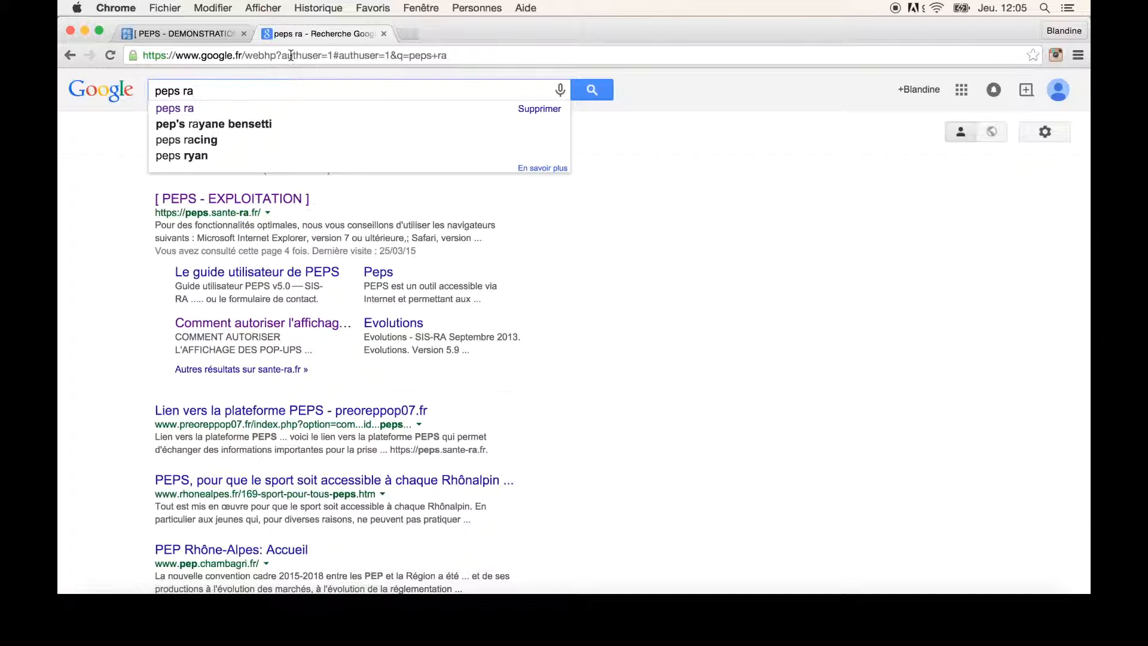
{"action": "left_click", "coordinate": [350, 49]}
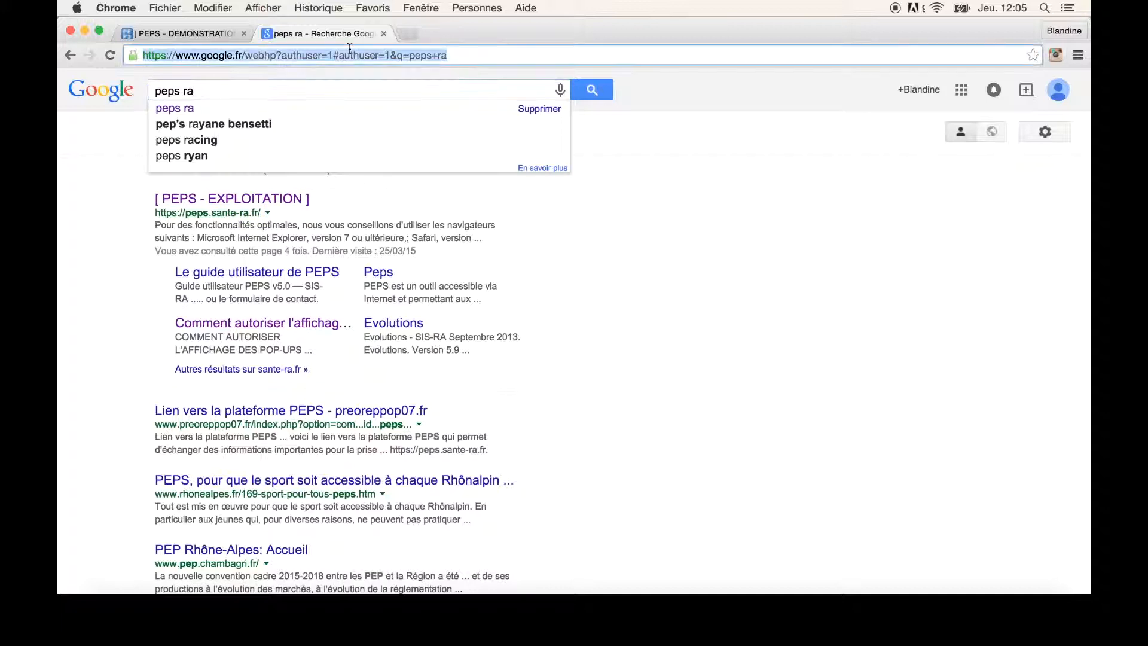
{"action": "left_click", "coordinate": [465, 54]}
{"action": "left_click_drag", "start_coordinate": [466, 55], "coordinate": [178, 55]}
{"action": "key", "text": "BackSpace"}
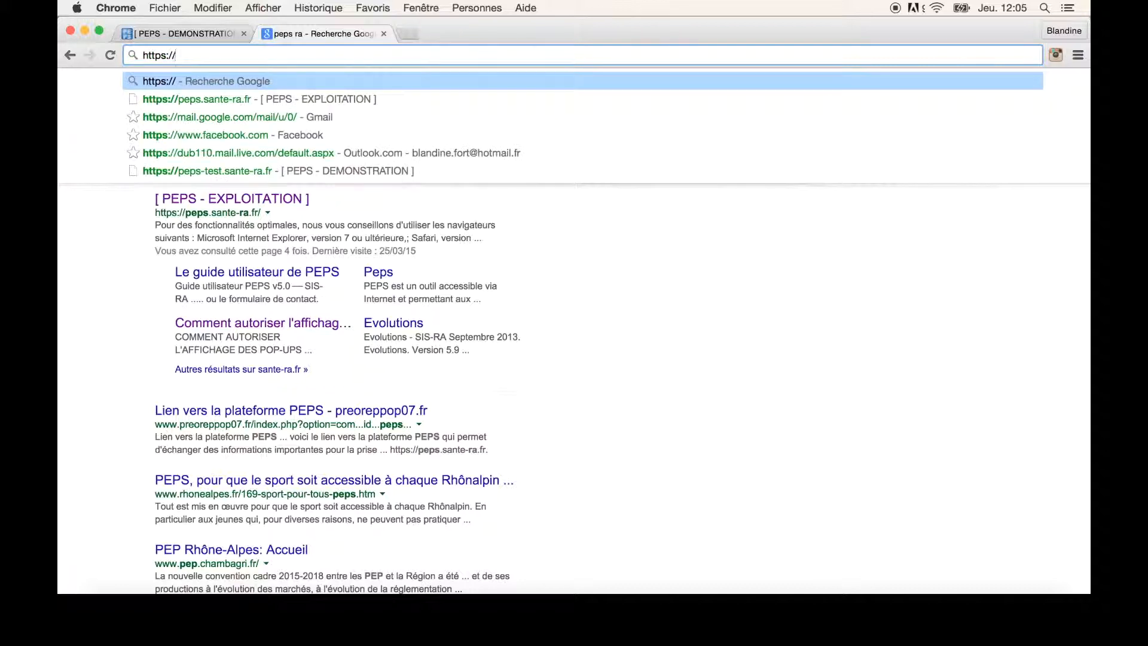
{"action": "type", "text": "pe"}
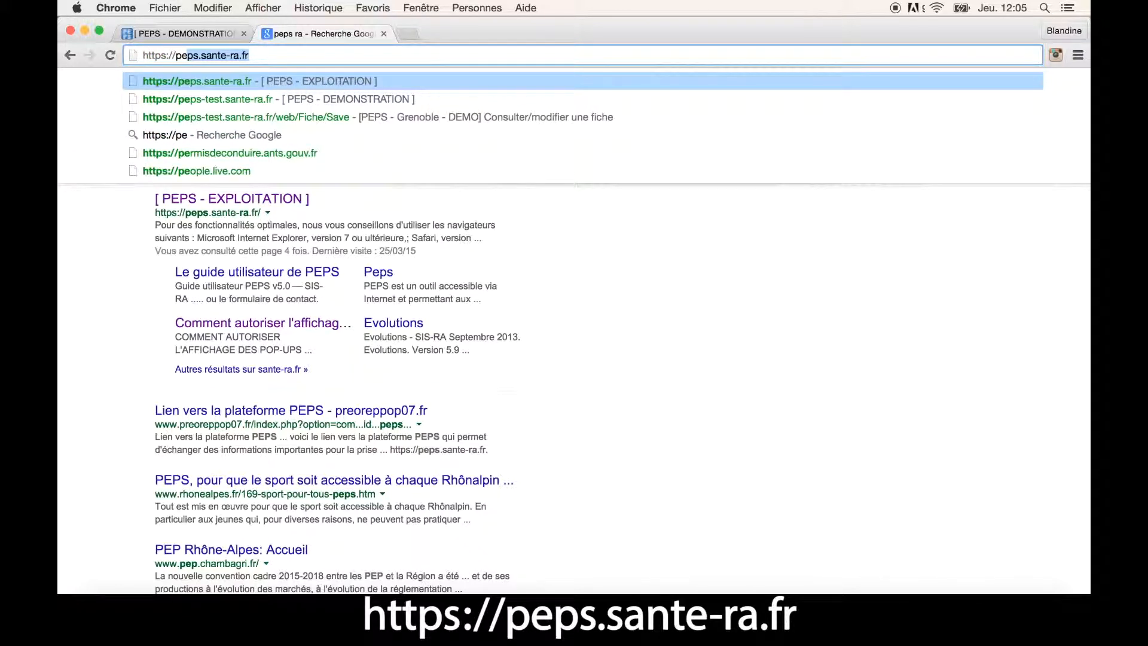
{"action": "key", "text": "Return"}
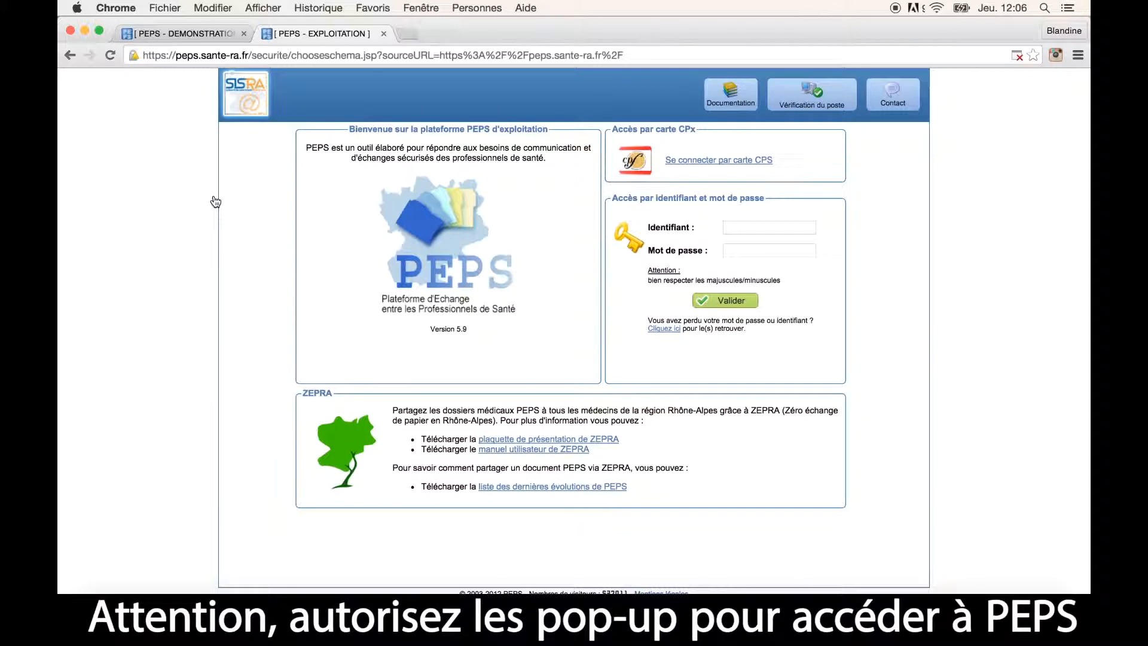
Switch to the PEPS demonstration platform and log in with the account's username and password
{"action": "left_click", "coordinate": [201, 38]}
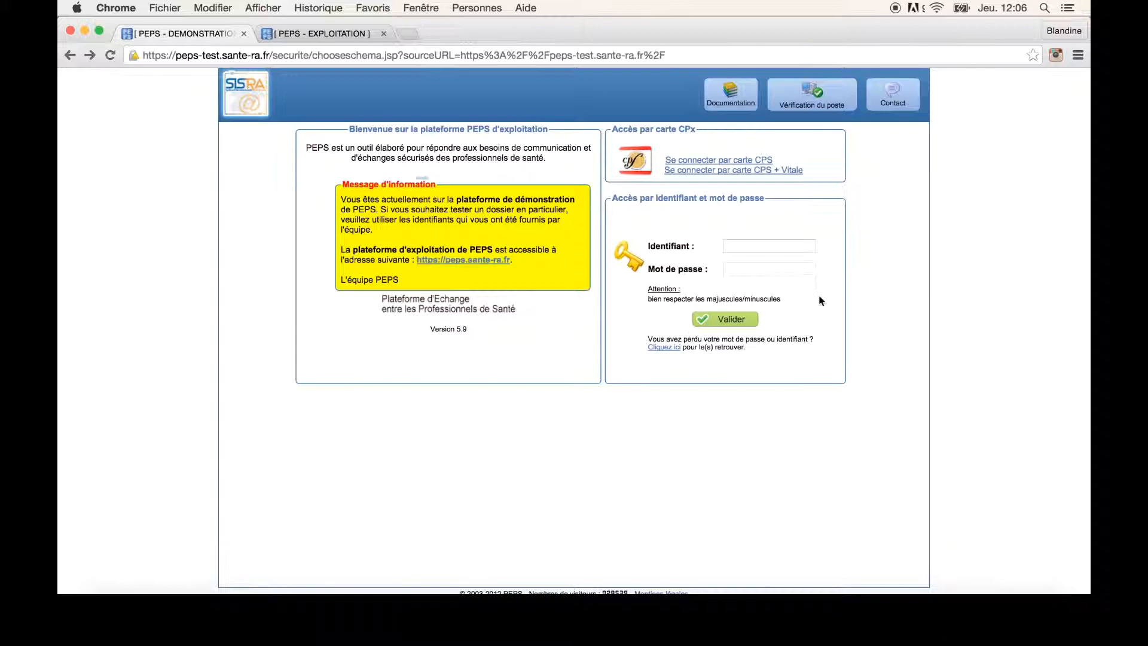
{"action": "left_click", "coordinate": [763, 246]}
{"action": "type", "text": "demoppre"}
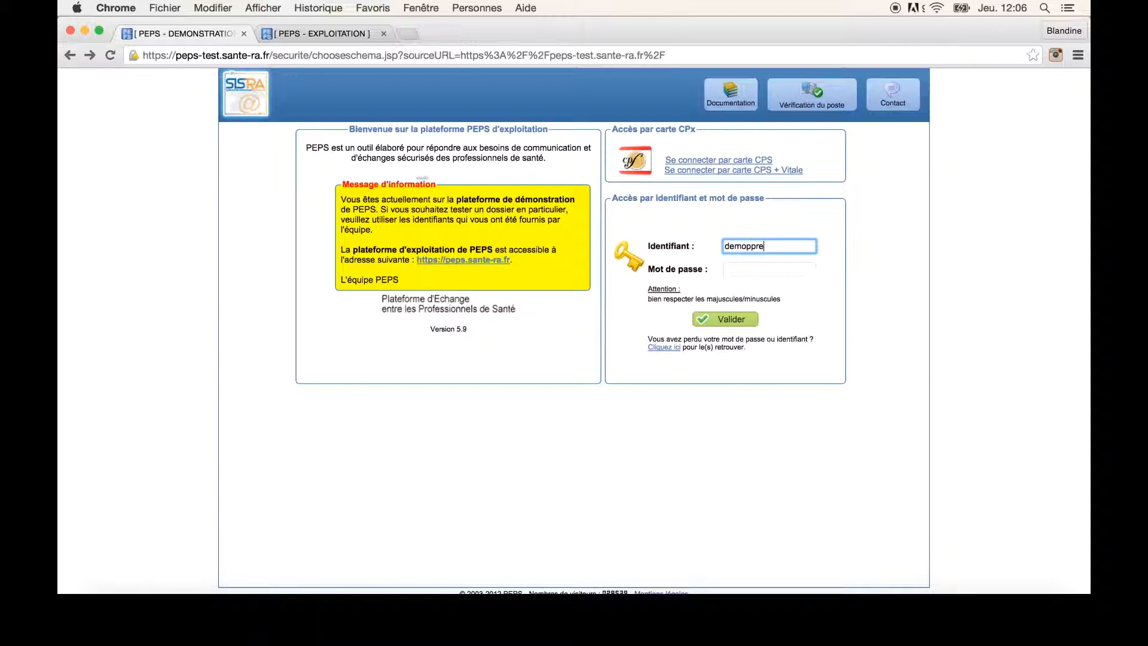
{"action": "type", "text": "o"}
{"action": "left_click", "coordinate": [770, 265]}
{"action": "type", "text": "*********"}
{"action": "left_click", "coordinate": [750, 320]}
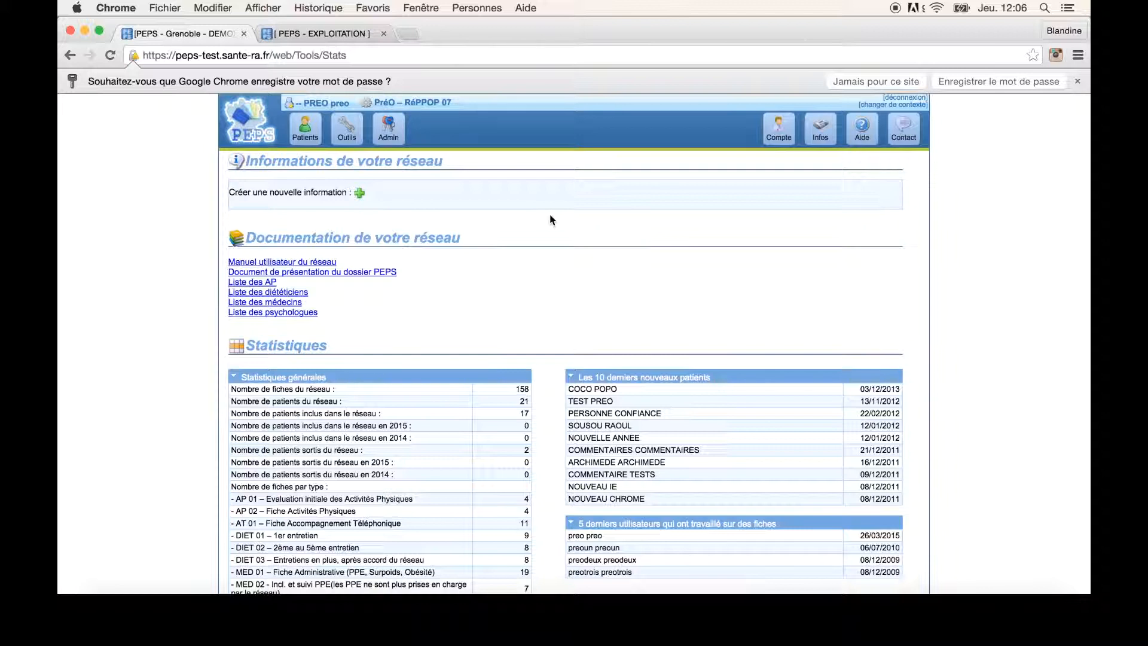
Display the patient list and open the first listed patient's file
{"action": "left_click", "coordinate": [307, 139]}
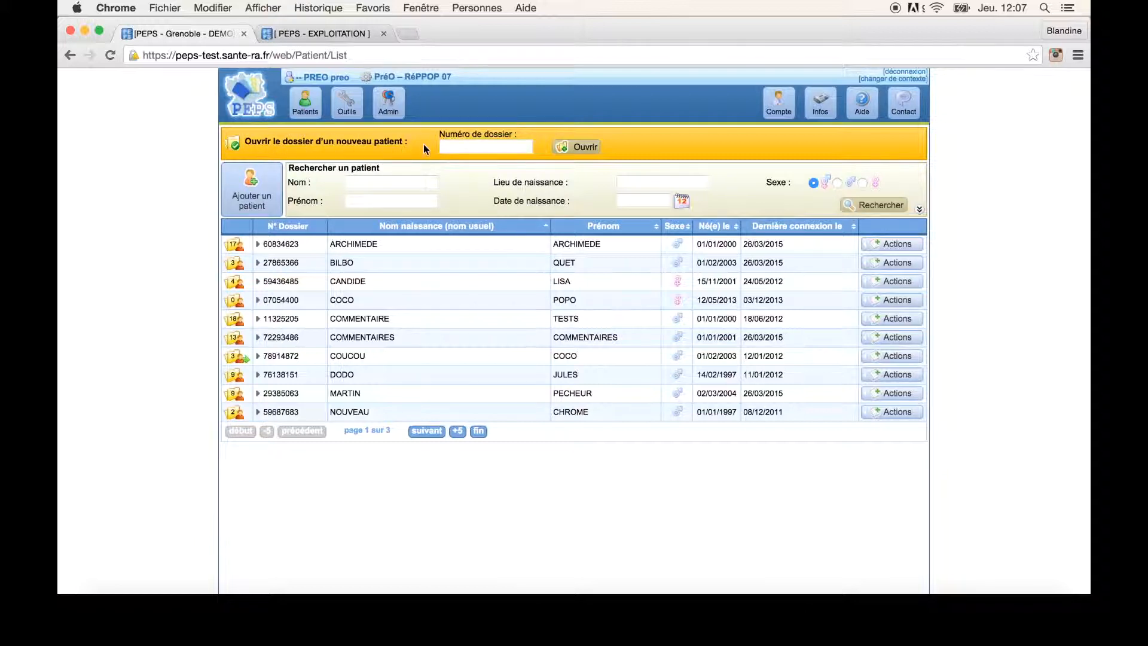
{"action": "left_click", "coordinate": [461, 147]}
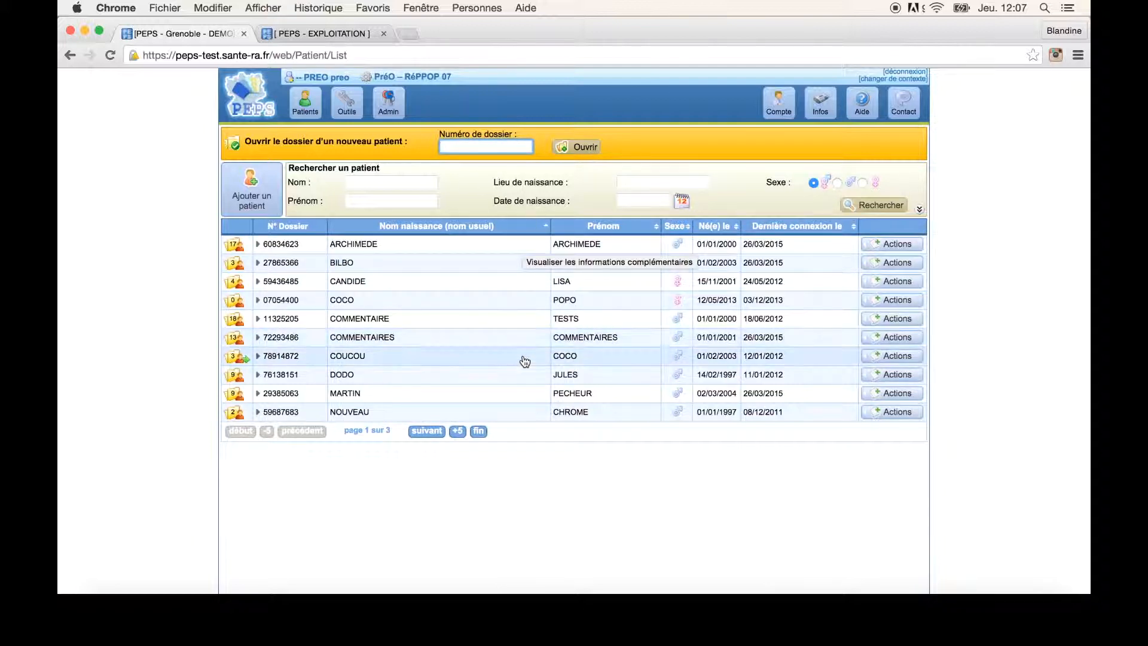
{"action": "left_click", "coordinate": [631, 150]}
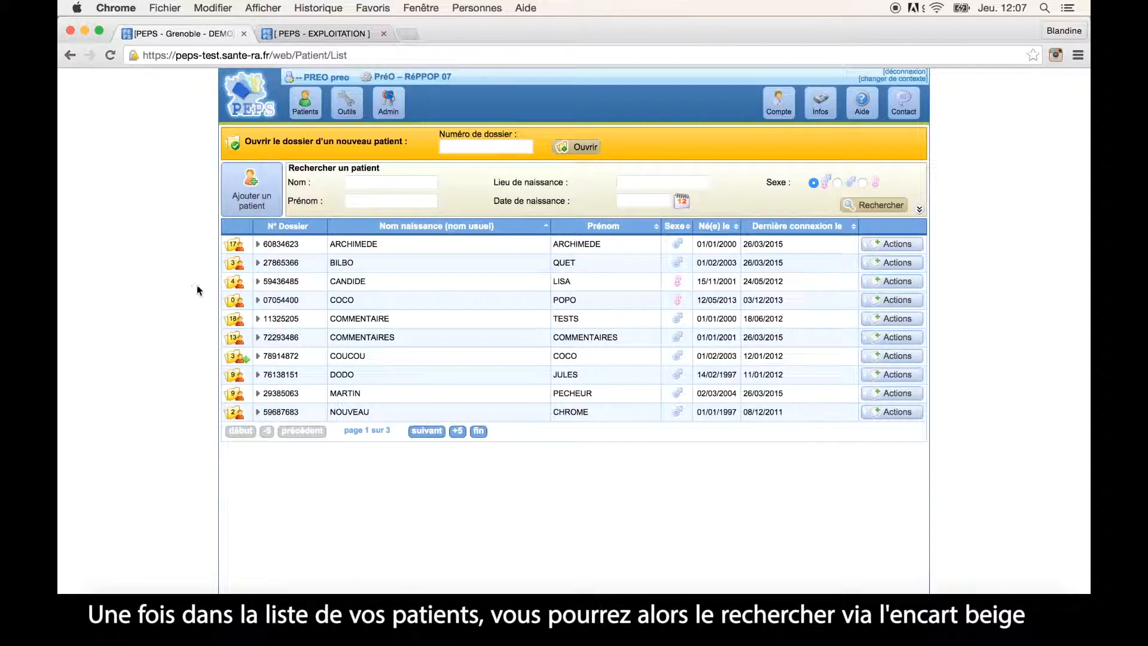
{"action": "left_click", "coordinate": [237, 249]}
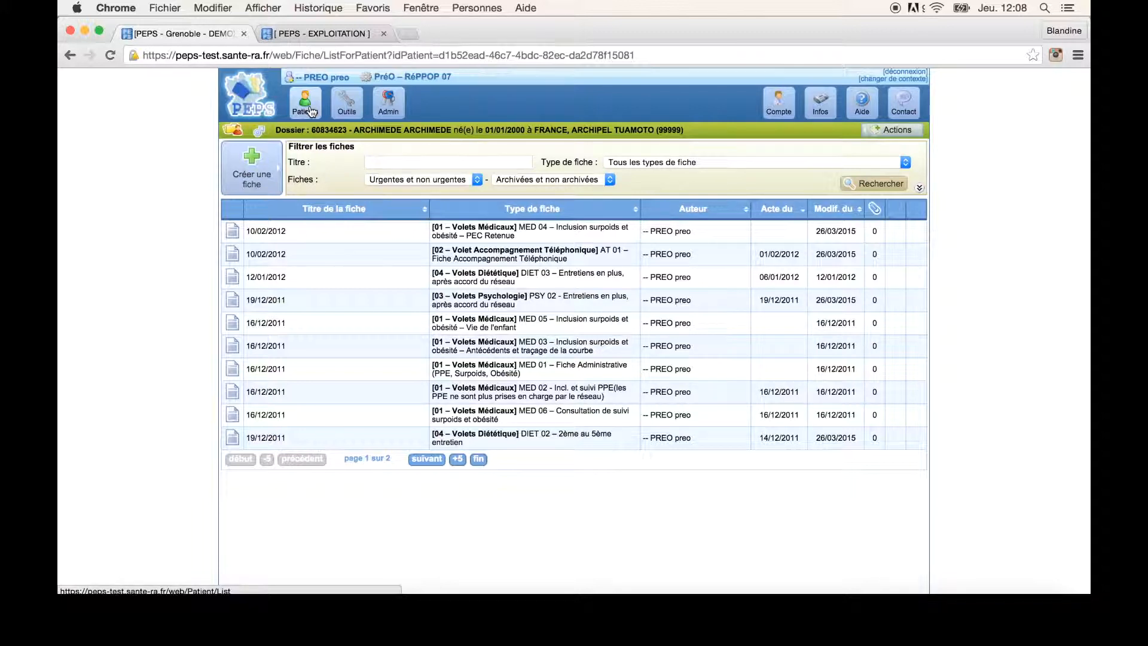
Open the "MED 04 – Inclusion surpoids et obésité – PEC Retenue" sheet dated 10/02/2012 and review its form and available sheet types
{"action": "left_click", "coordinate": [253, 168]}
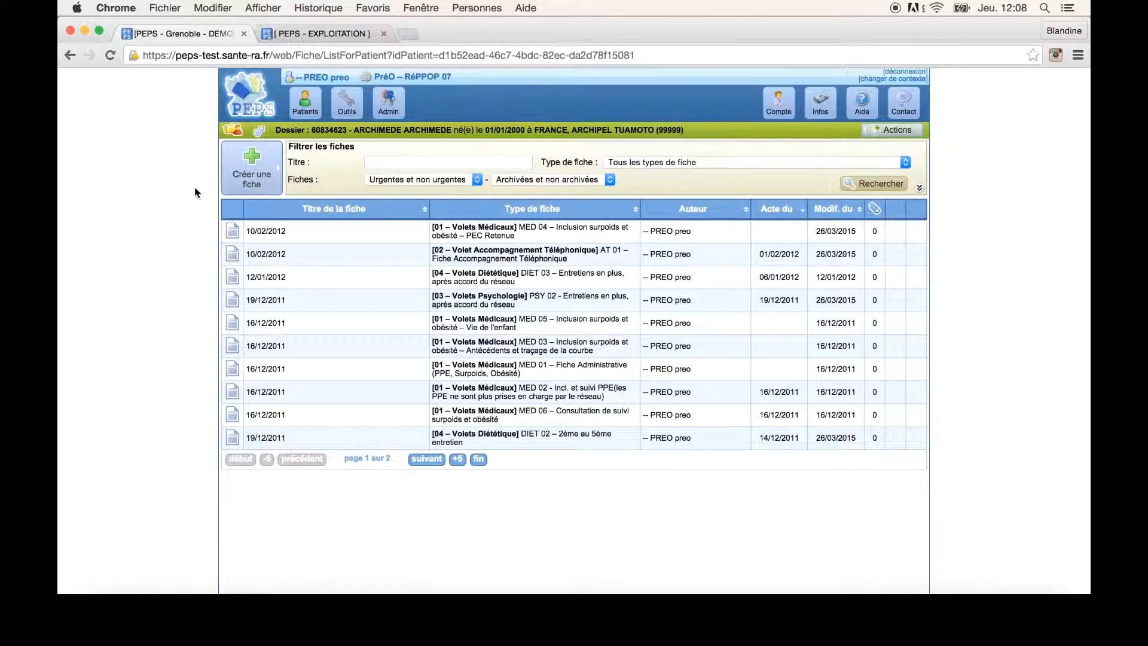
{"action": "left_click", "coordinate": [232, 237]}
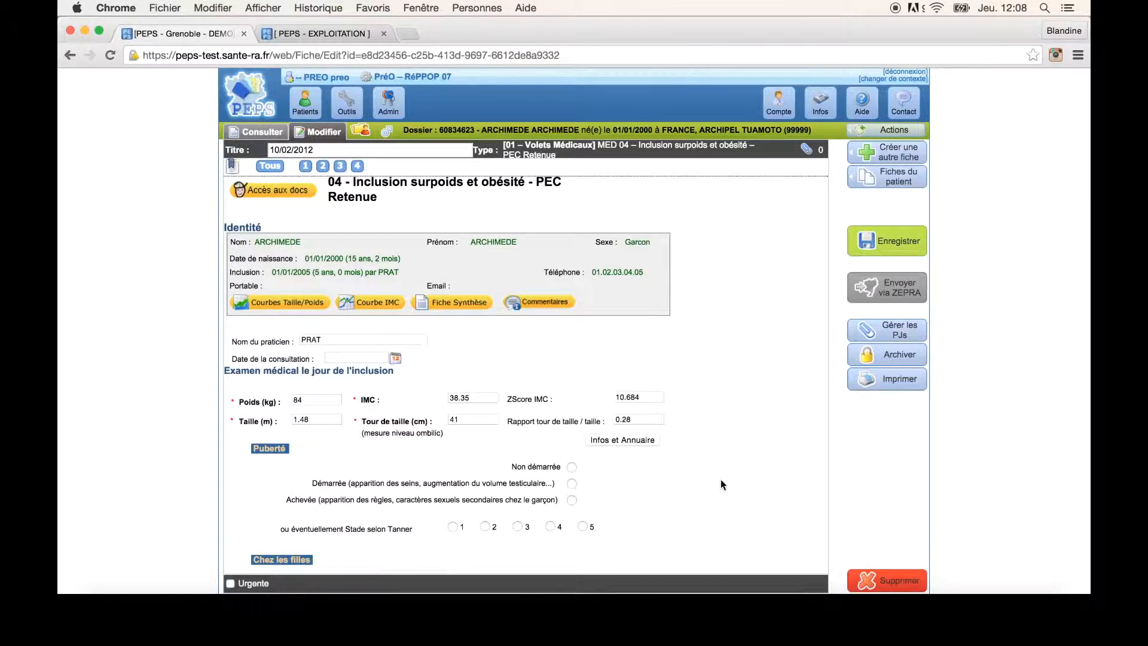
{"action": "scroll", "coordinate": [722, 485], "scroll_direction": "down", "scroll_amount": 5}
{"action": "scroll", "coordinate": [720, 479], "scroll_direction": "down", "scroll_amount": 10}
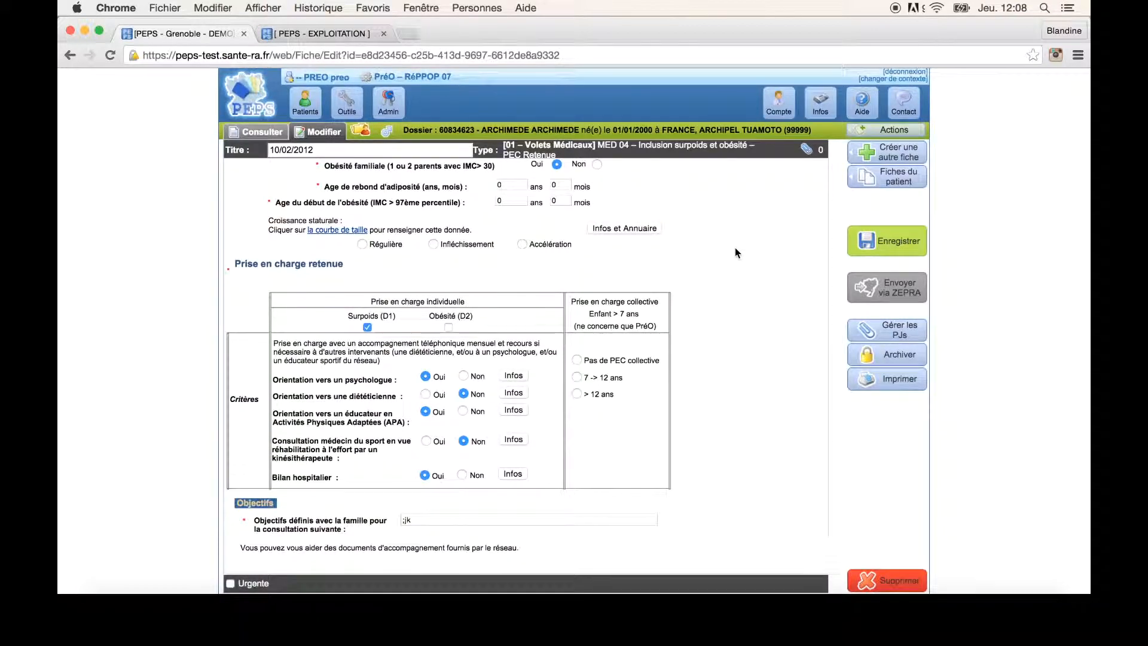
{"action": "scroll", "coordinate": [737, 210], "scroll_direction": "up", "scroll_amount": 15}
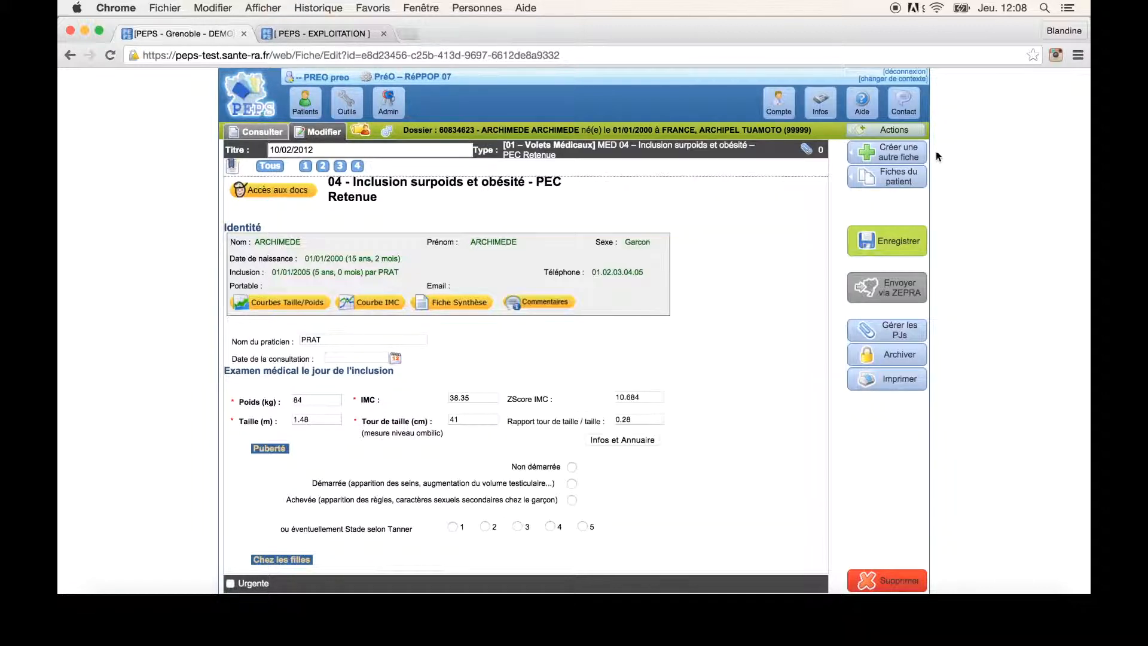
{"action": "left_click", "coordinate": [906, 157]}
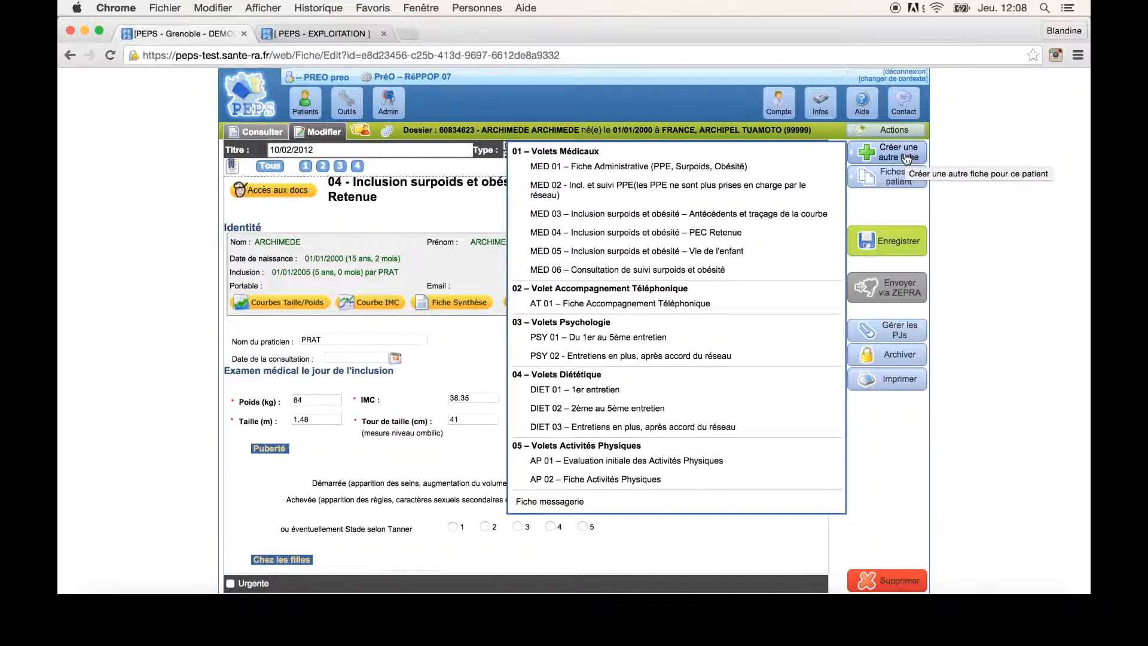
{"action": "left_click", "coordinate": [899, 183]}
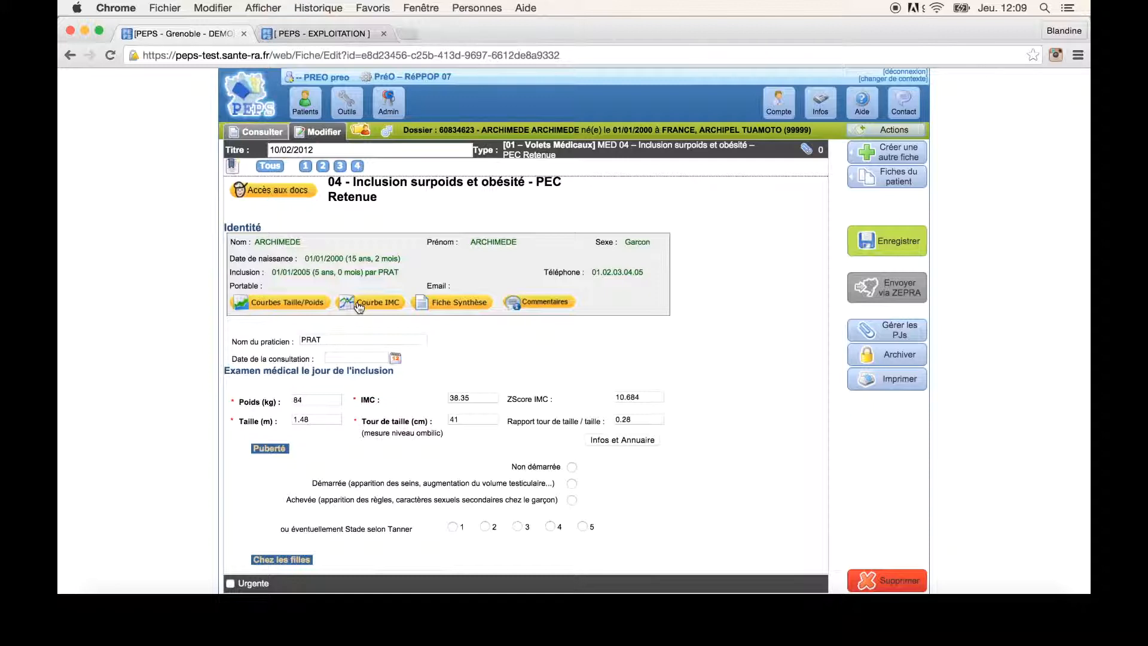
Consult the patient's Fiche Synthèse and Commentaires from the open sheet, closing each window after reading
{"action": "left_click", "coordinate": [458, 302]}
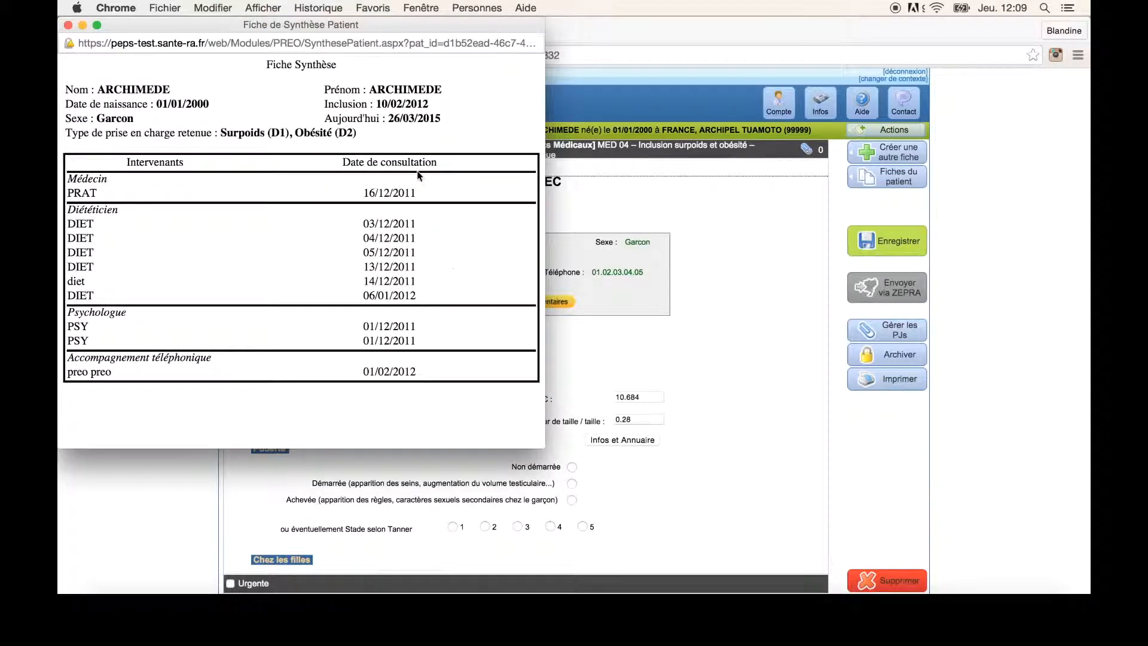
{"action": "left_click", "coordinate": [68, 25]}
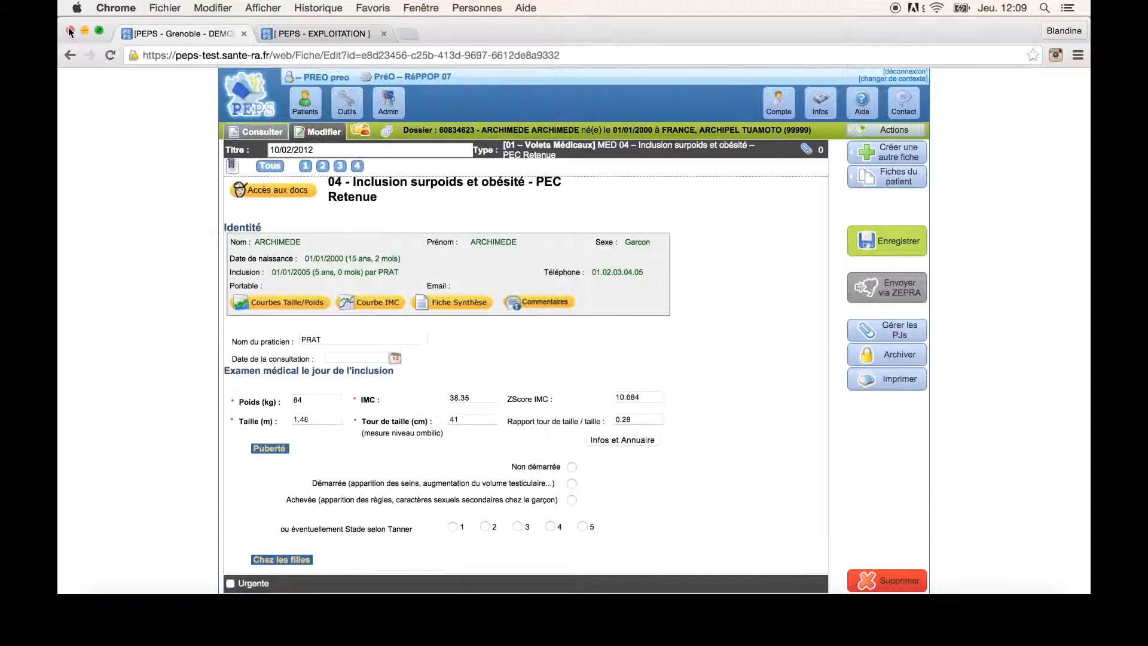
{"action": "left_click", "coordinate": [536, 303]}
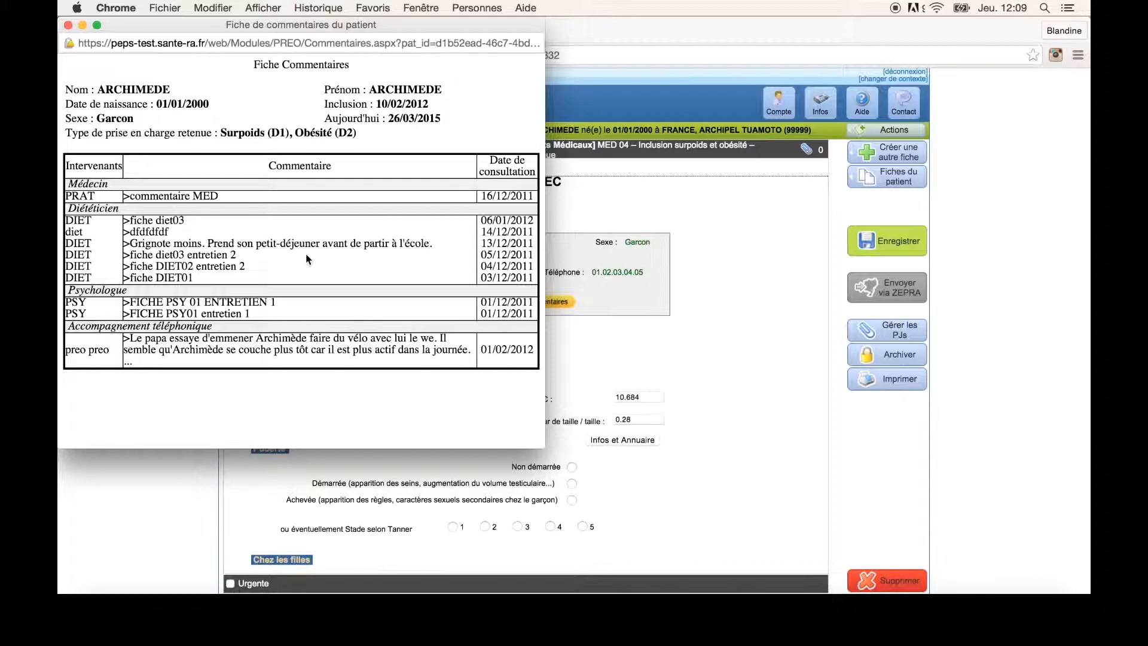
{"action": "left_click", "coordinate": [68, 25]}
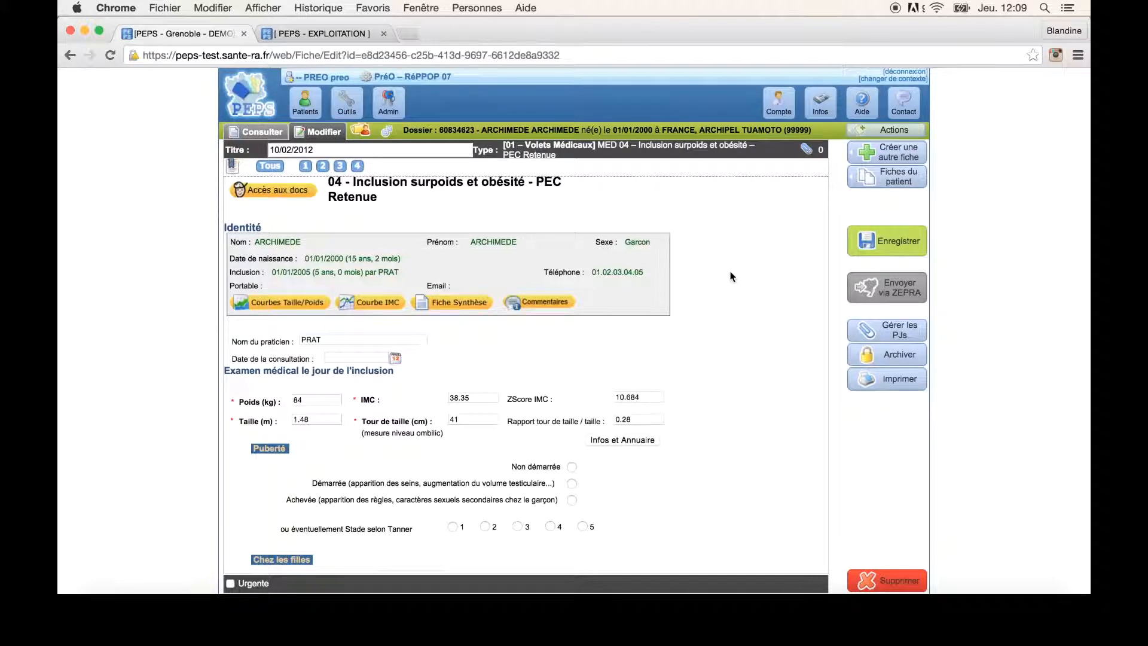
Create a new "PSY 01 – Du 1er au 5ème entretien" sheet for the patient and review its opening fields
{"action": "mouse_move", "coordinate": [870, 156]}
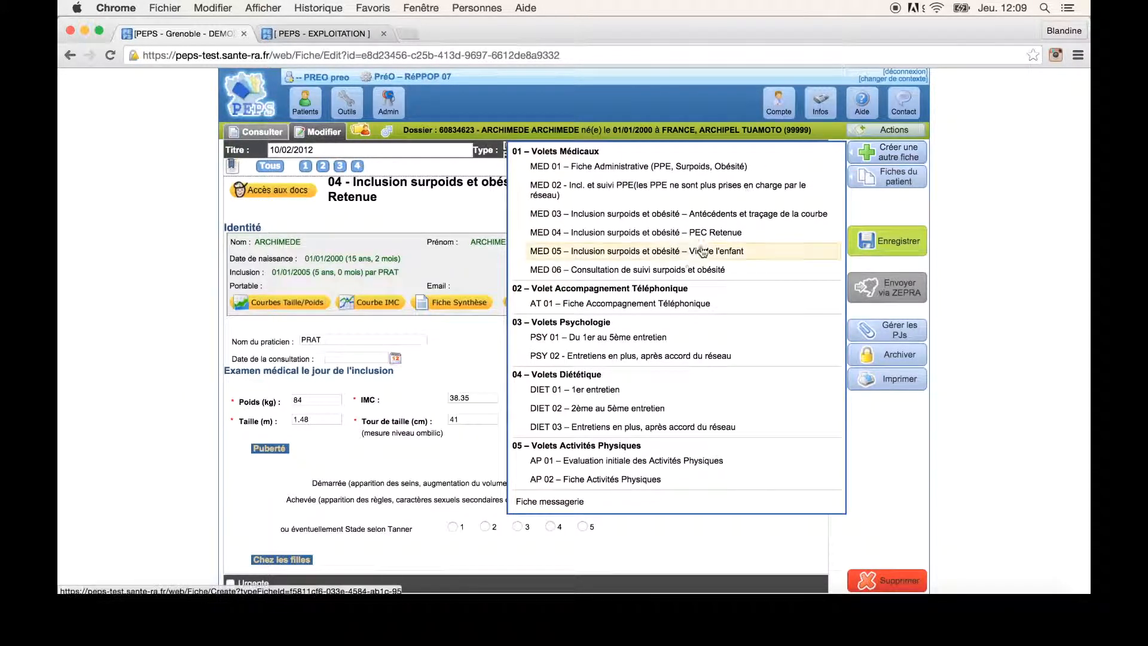
{"action": "left_click", "coordinate": [657, 338]}
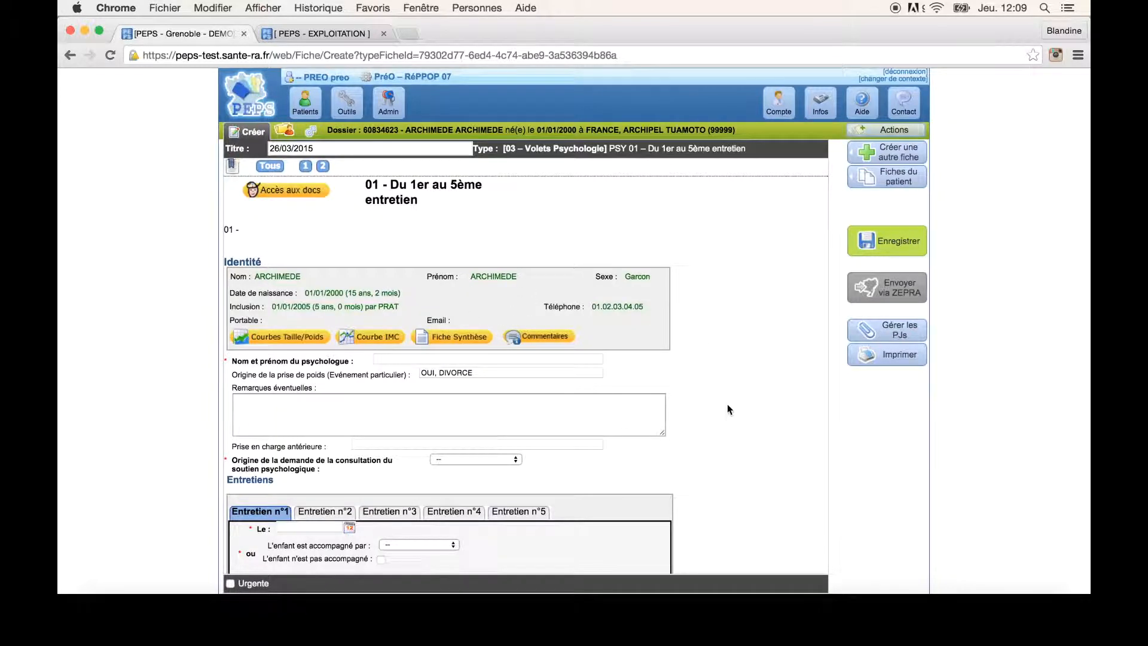
{"action": "scroll", "coordinate": [727, 403], "scroll_direction": "down", "scroll_amount": 5}
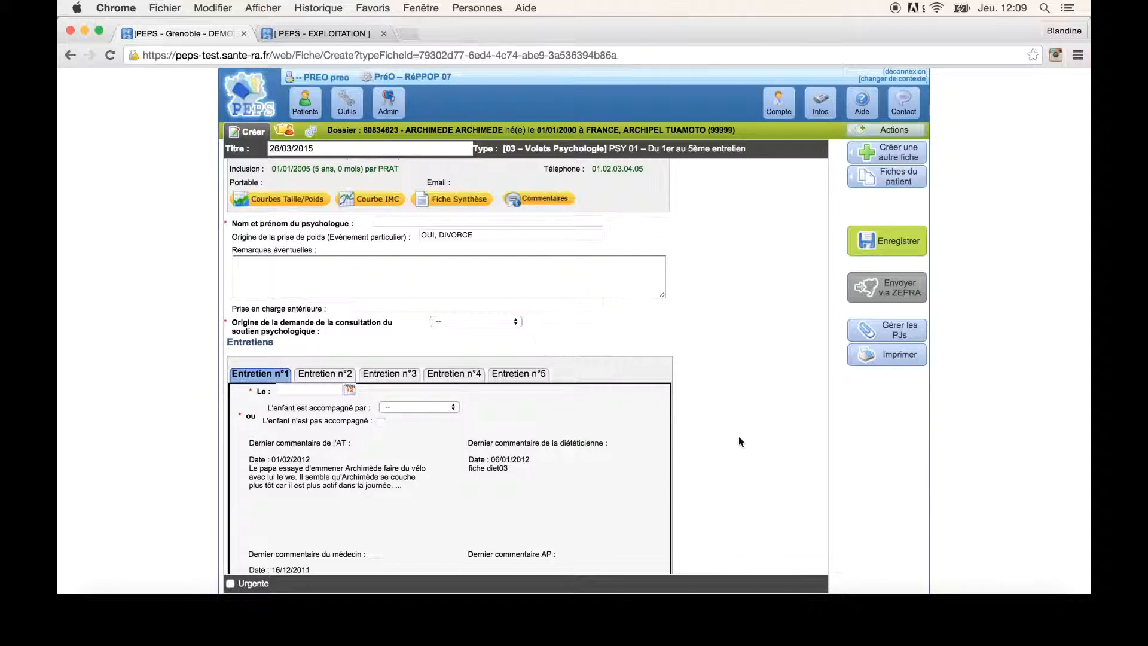
{"action": "scroll", "coordinate": [740, 442], "scroll_direction": "down", "scroll_amount": 5}
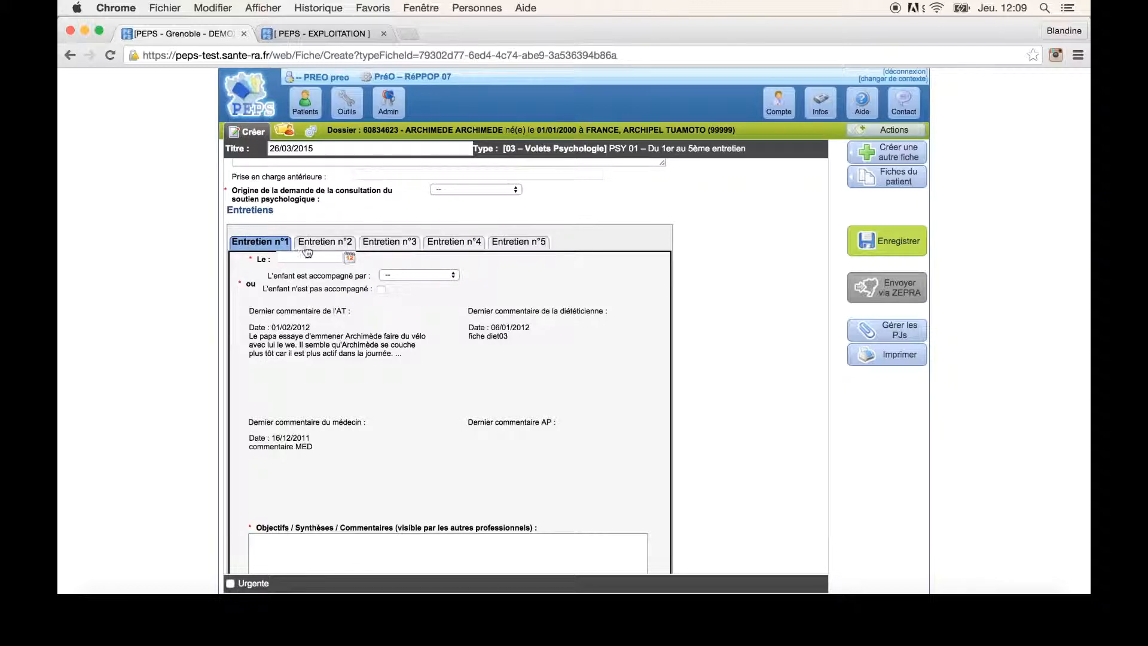
Look through the Entretien n°2 to n°5 sections, and return to Entretien n°1 to view its comment and adherence fields
{"action": "left_click", "coordinate": [326, 245]}
{"action": "left_click", "coordinate": [400, 242]}
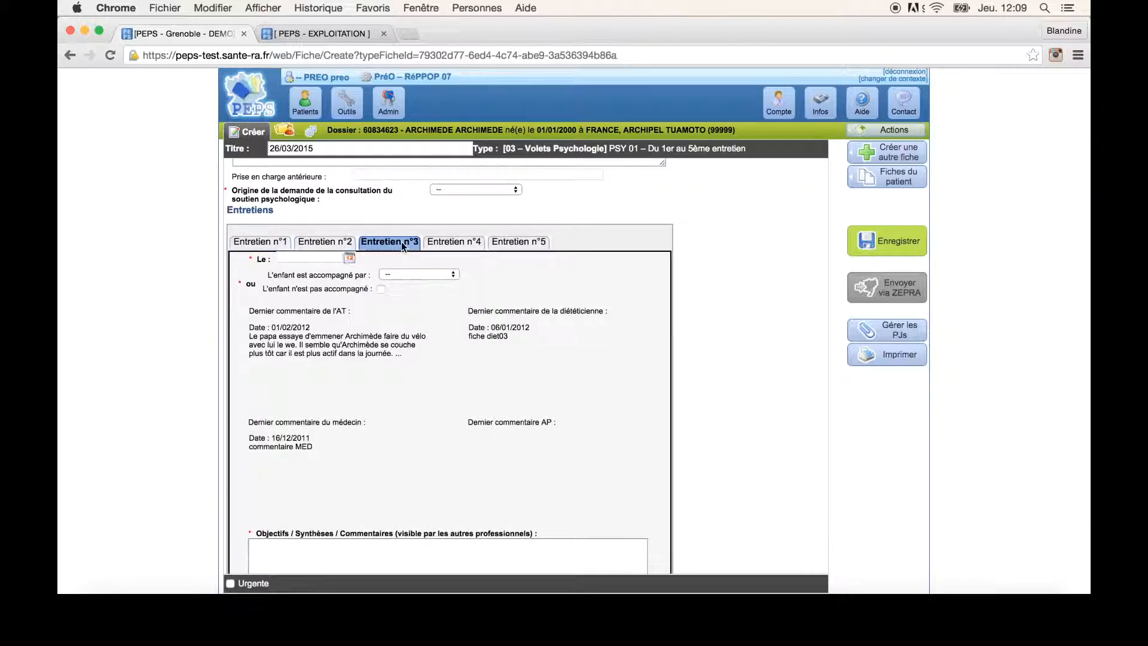
{"action": "left_click", "coordinate": [459, 246]}
{"action": "left_click", "coordinate": [509, 245]}
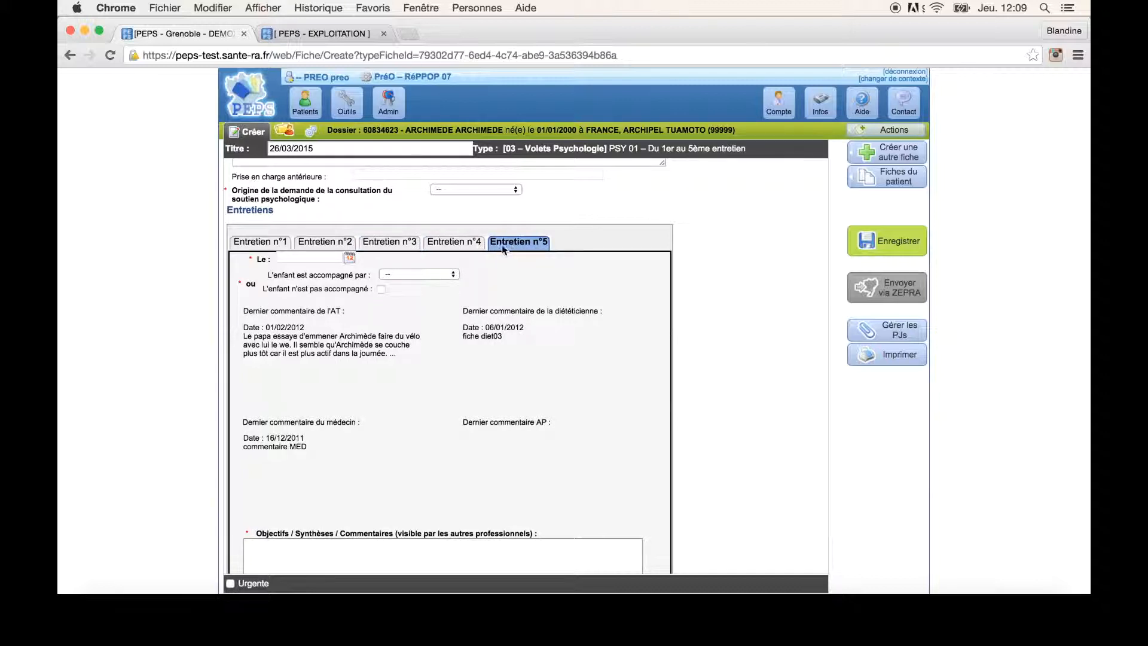
{"action": "left_click", "coordinate": [267, 245]}
{"action": "scroll", "coordinate": [708, 448], "scroll_direction": "down", "scroll_amount": 5}
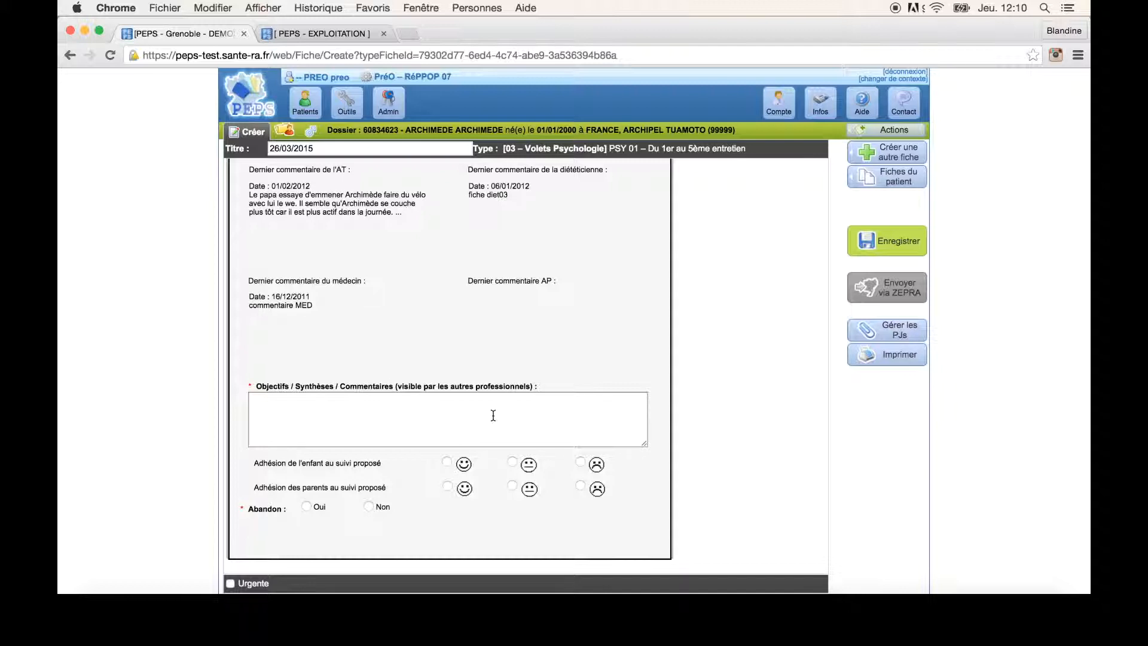
Try to save the PSY 01 sheet without filling in its required fields
{"action": "left_click", "coordinate": [869, 245]}
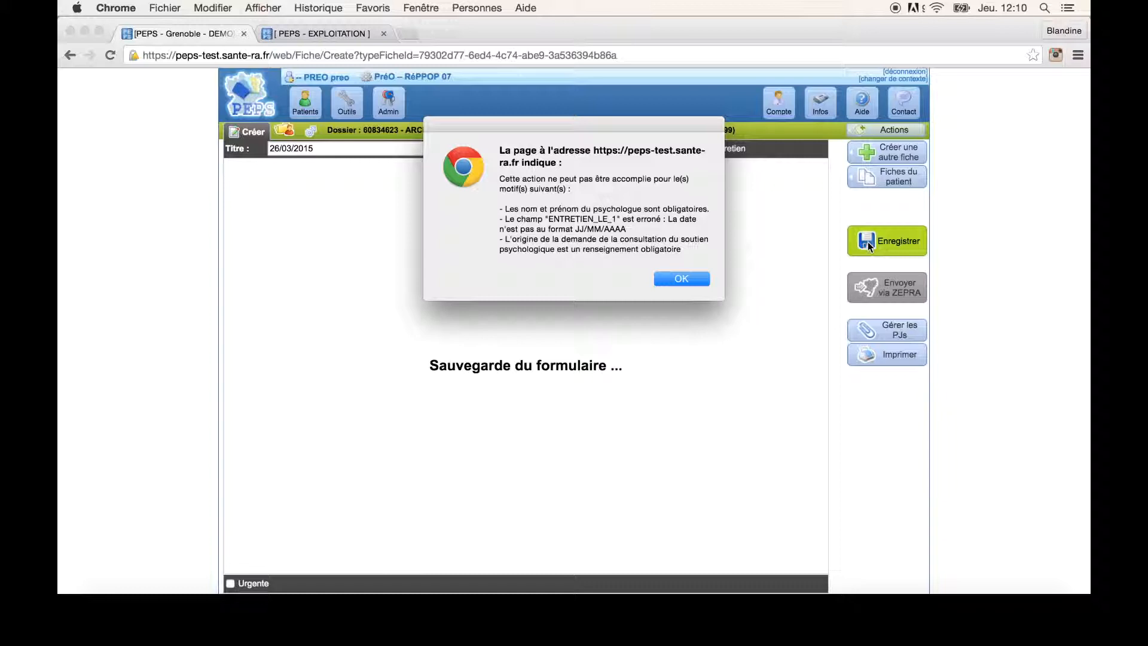
{"action": "left_click", "coordinate": [674, 279]}
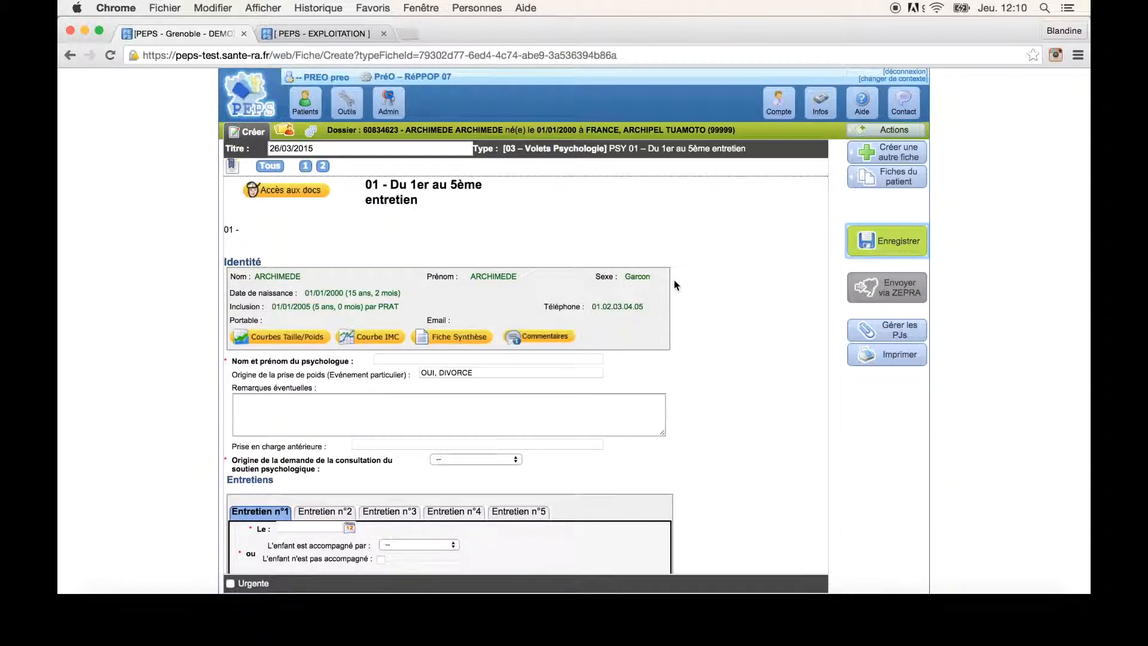
Return to the patient list and open the form for adding a new patient
{"action": "mouse_move", "coordinate": [861, 180]}
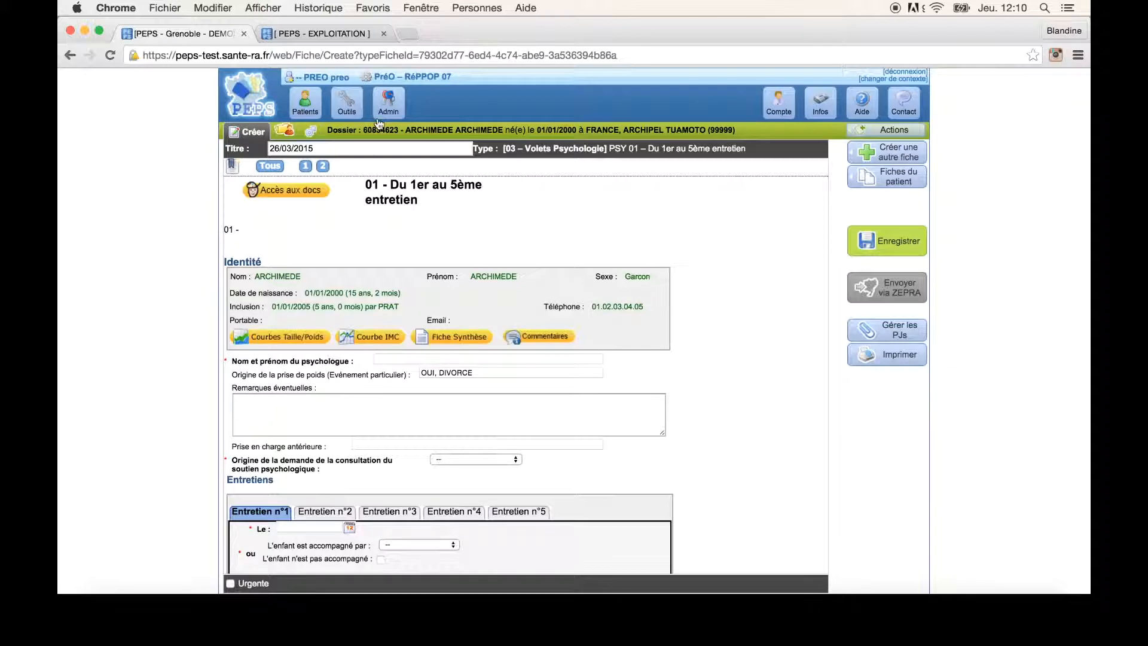
{"action": "left_click", "coordinate": [307, 106]}
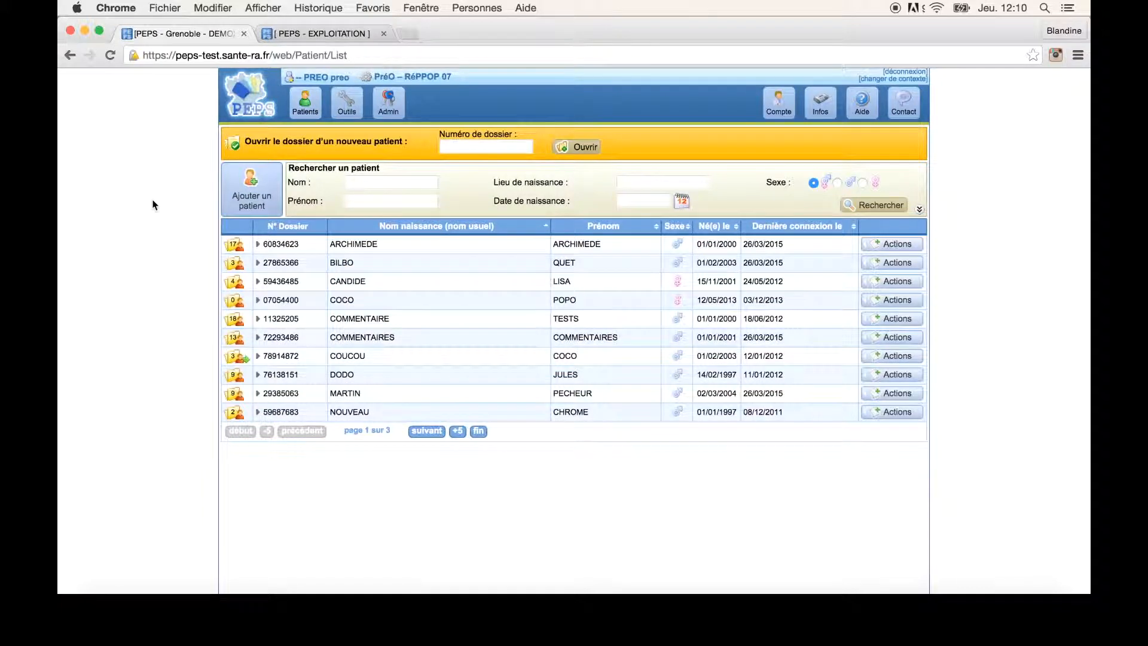
{"action": "left_click", "coordinate": [241, 195]}
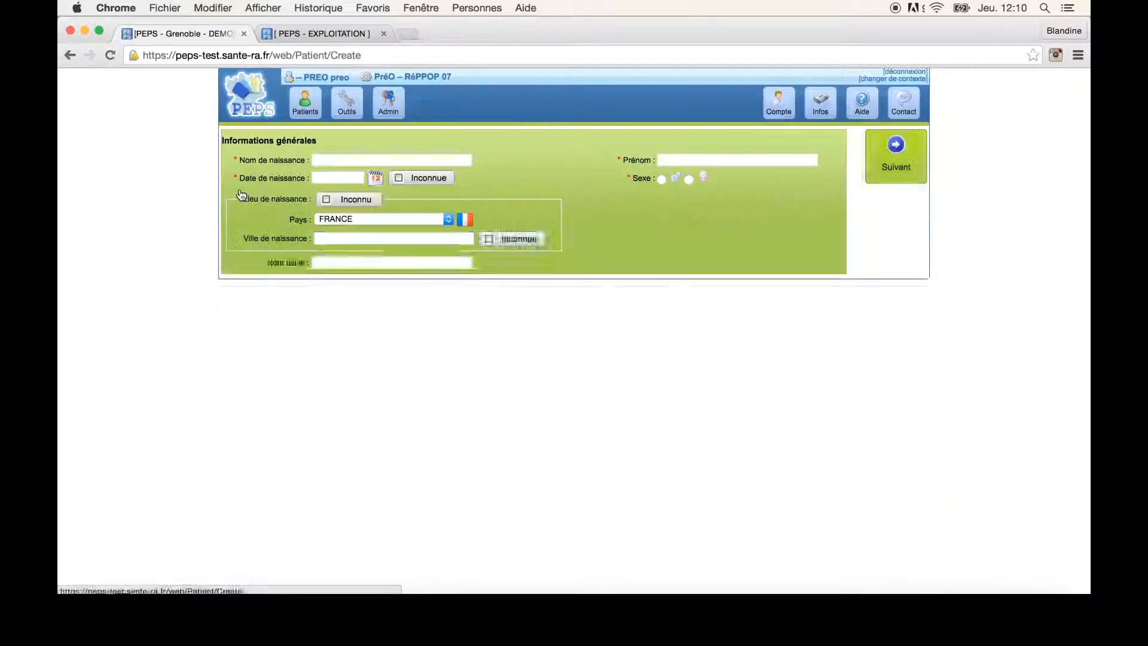